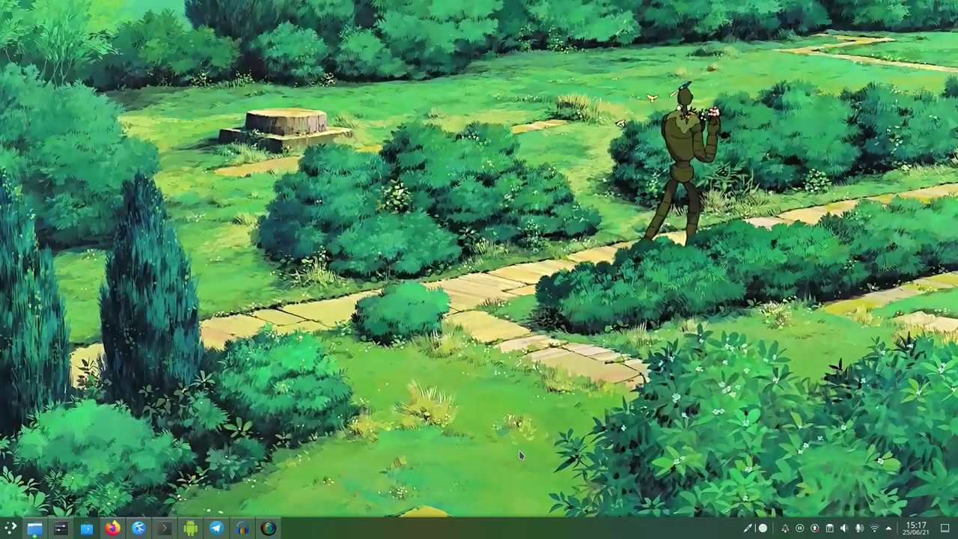
key("super")
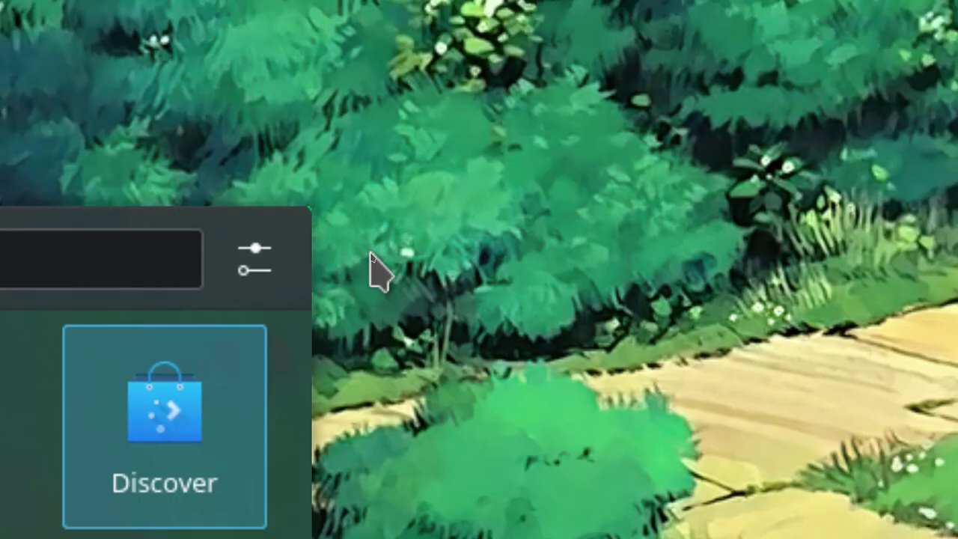
key("Escape")
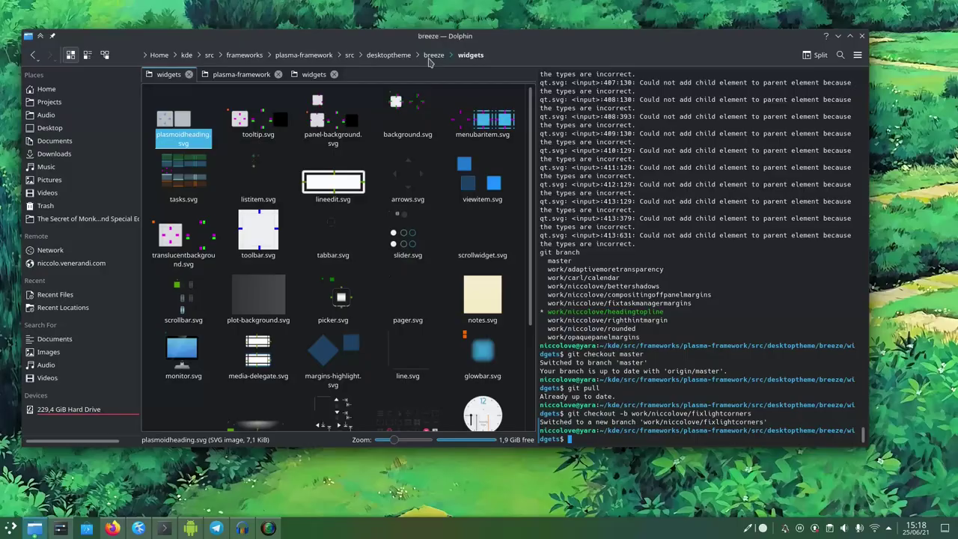
Go up to the breeze folder, then open translucent and its dialogs folder.
left_click(432, 59)
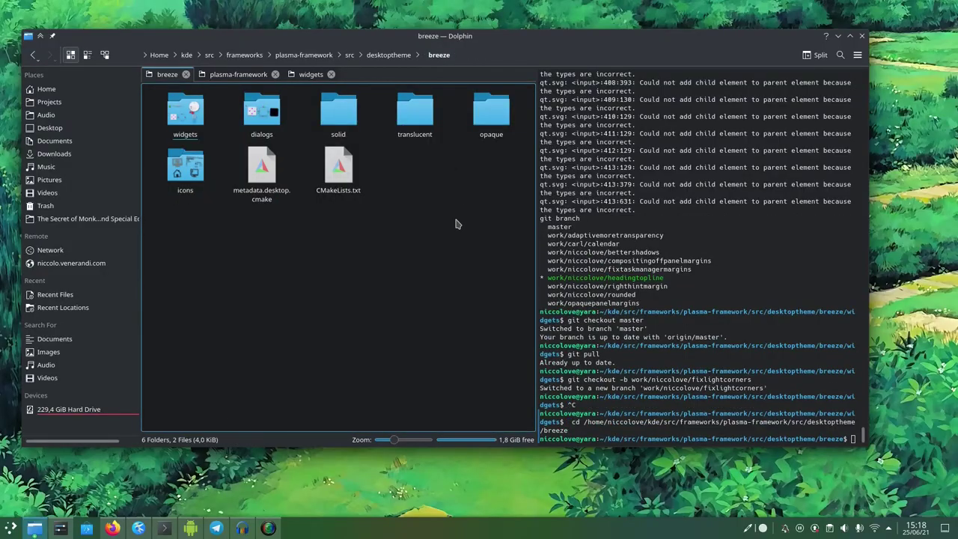
key("Return")
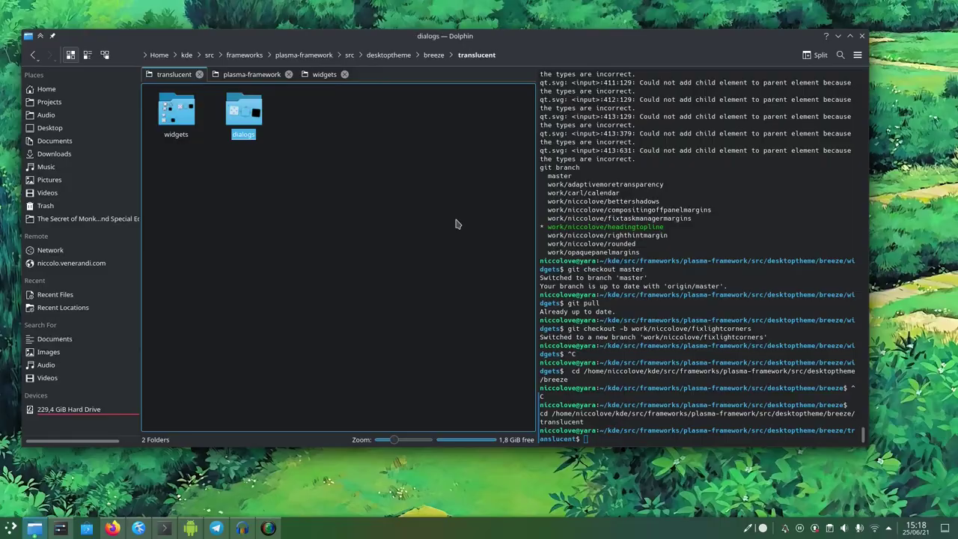
key("Return")
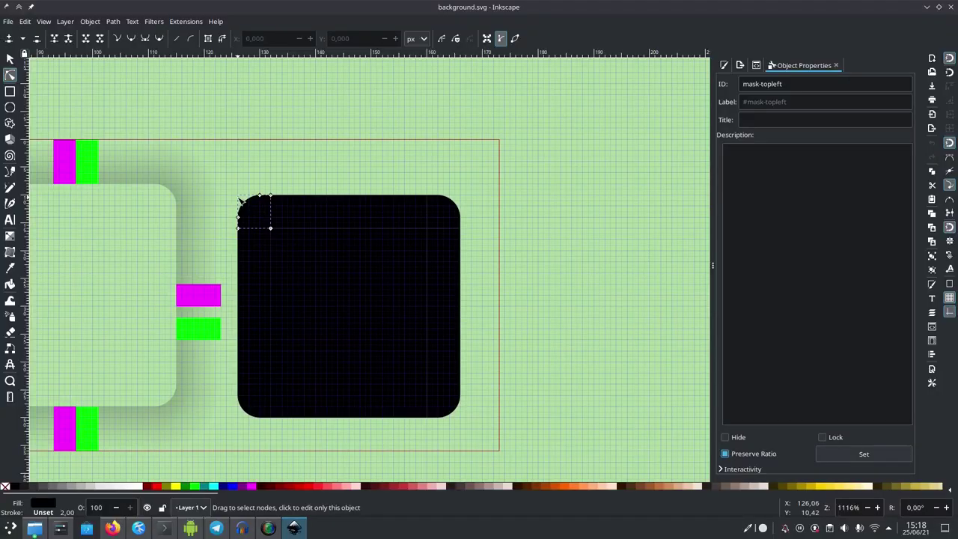
Snap the top-left mask curve's upper and lower handles onto grid intersections.
scroll(240, 201, "up", 10)
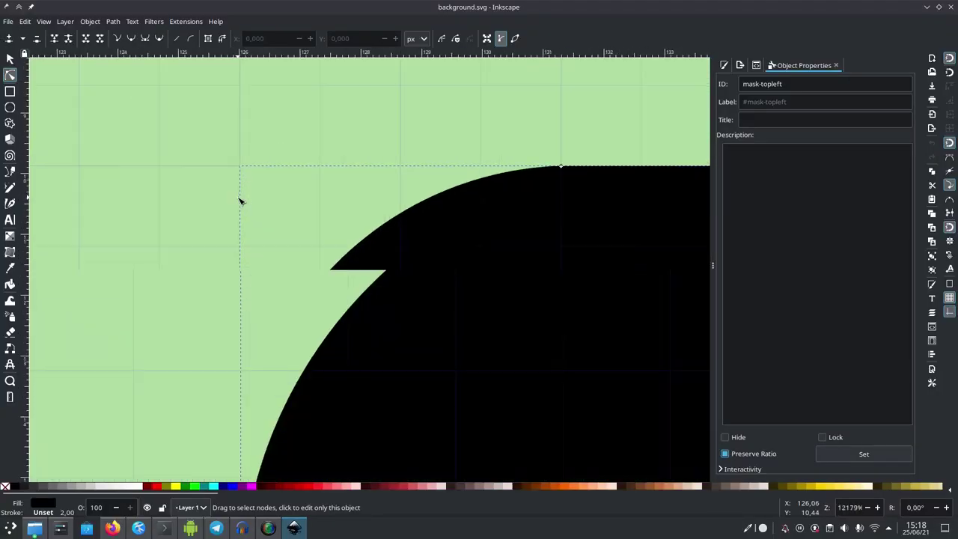
scroll(554, 188, "up", 1)
left_click(496, 165)
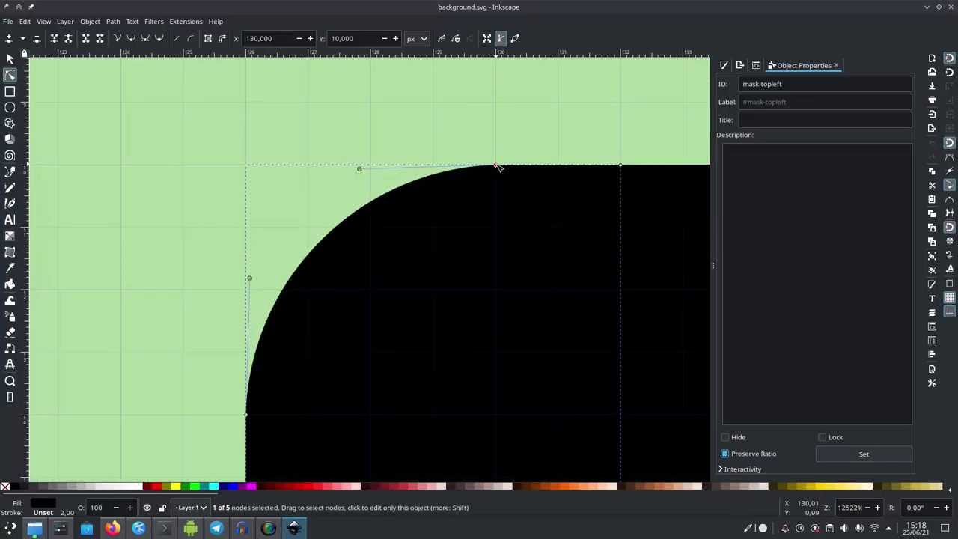
left_click_drag(359, 169, 370, 166)
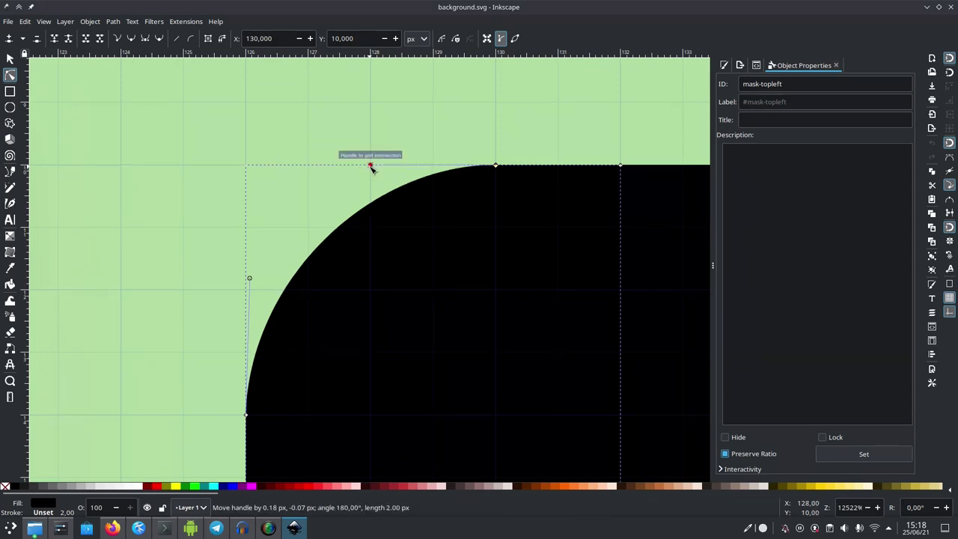
left_click_drag(250, 282, 252, 288)
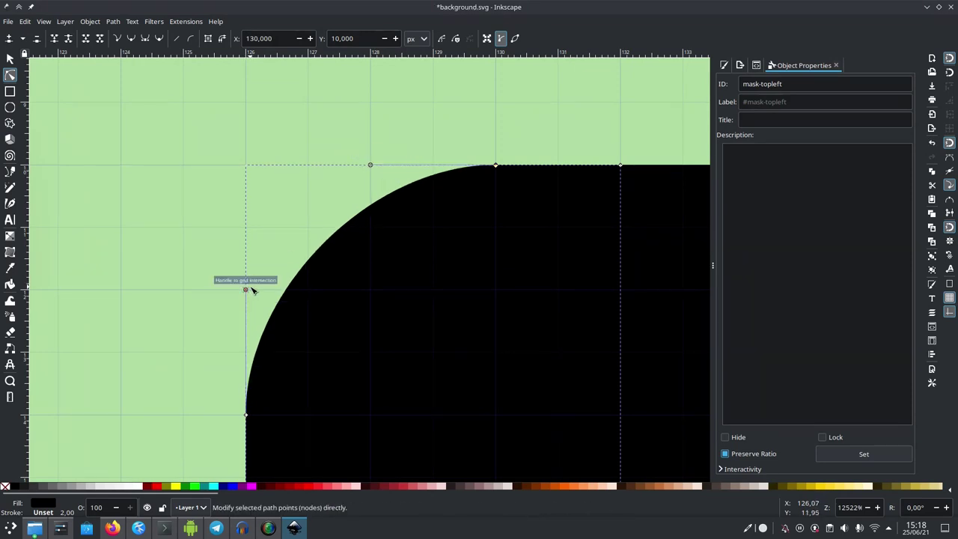
Snap the top-right mask arc's upper and lower handles onto grid intersections.
scroll(252, 290, "down", 2)
scroll(252, 291, "right", 20)
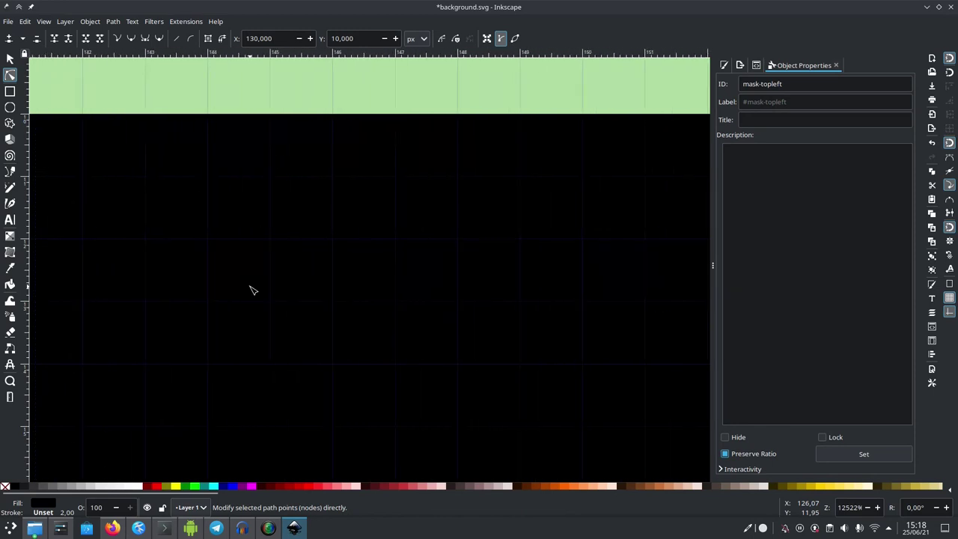
scroll(253, 291, "right", 8)
left_click(254, 289)
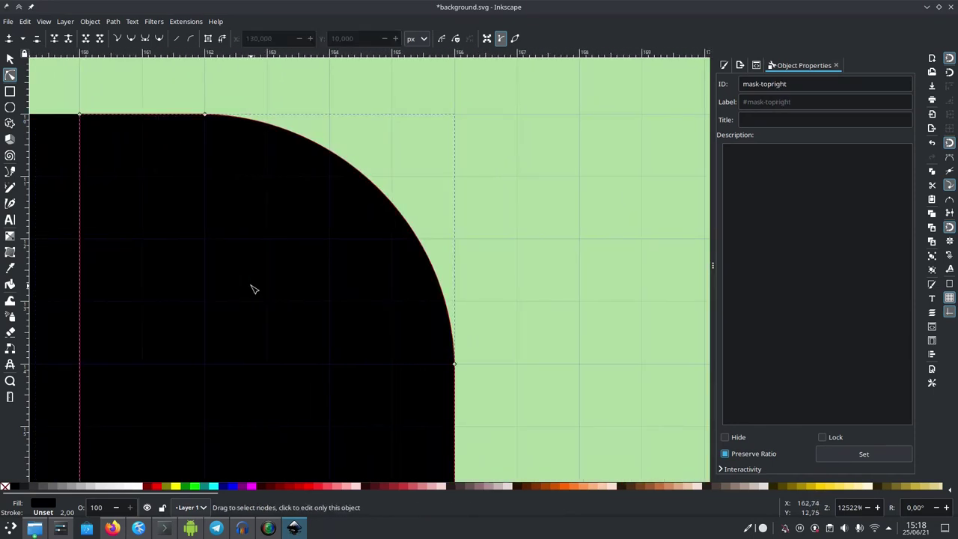
left_click(210, 117)
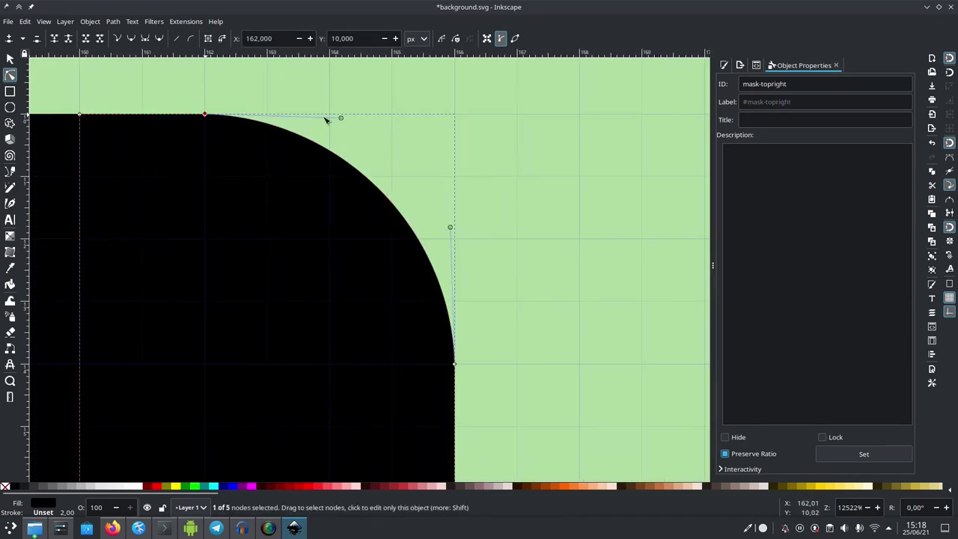
left_click_drag(343, 121, 338, 121)
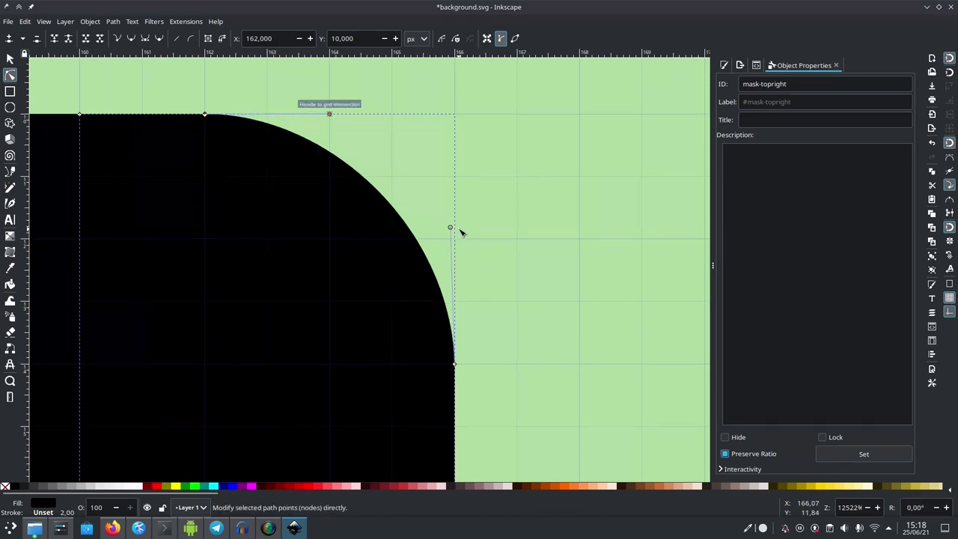
left_click_drag(451, 227, 454, 238)
key("ctrl+z")
key("ctrl+z")
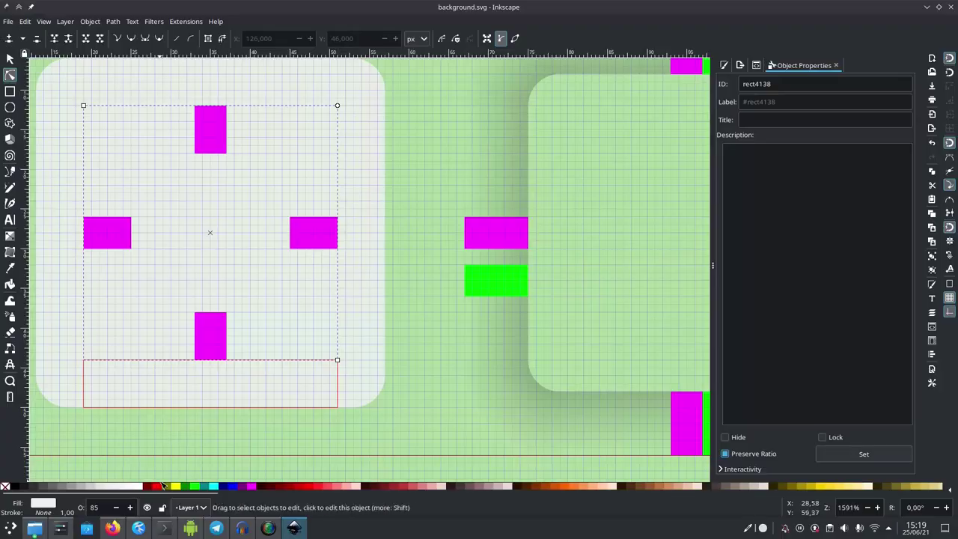
Run make install -j8 in Dolphin's terminal inside the plasma-framework build folder.
left_click(157, 487)
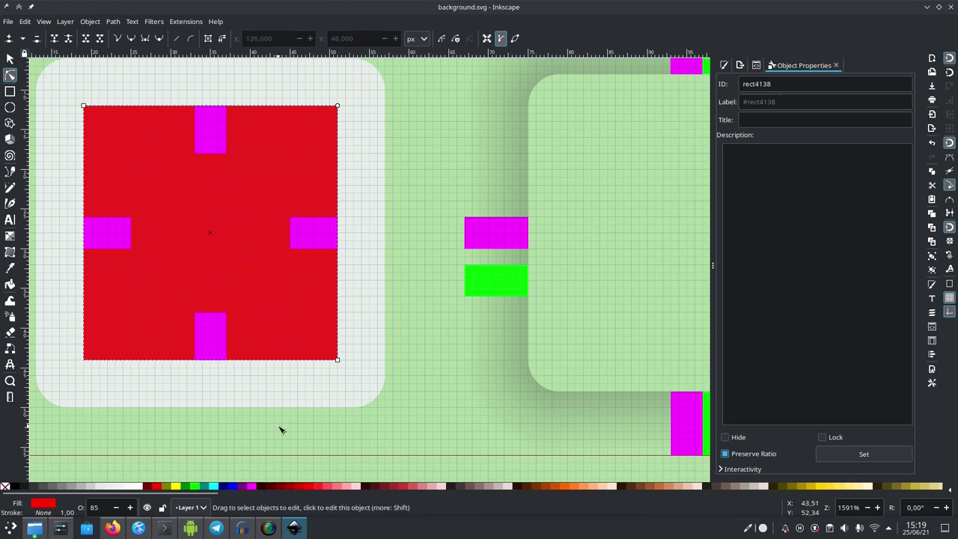
key("alt+Tab")
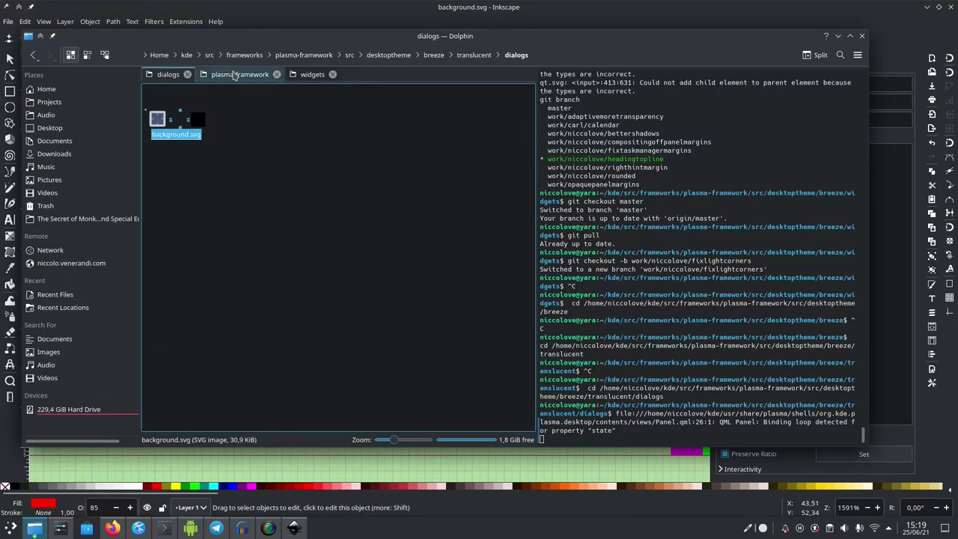
left_click(234, 74)
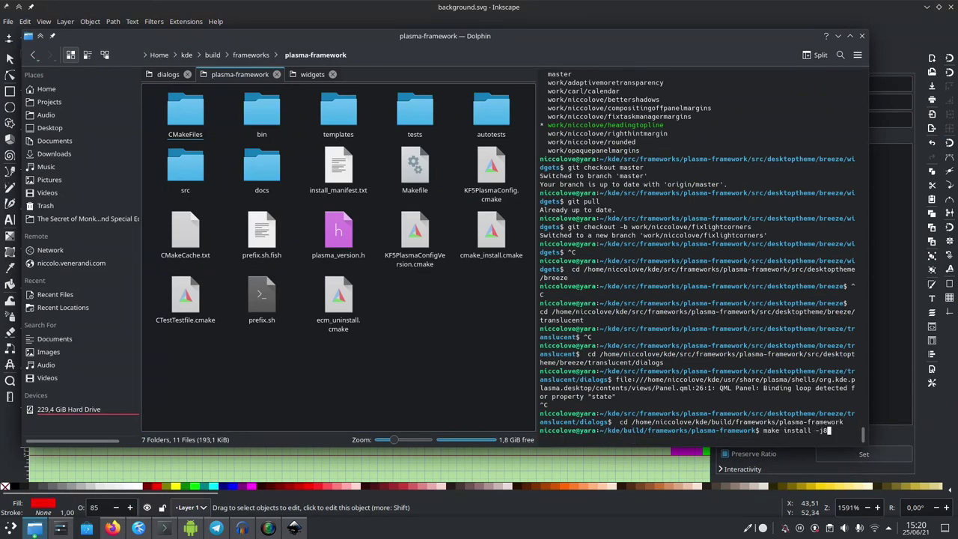
key("Return")
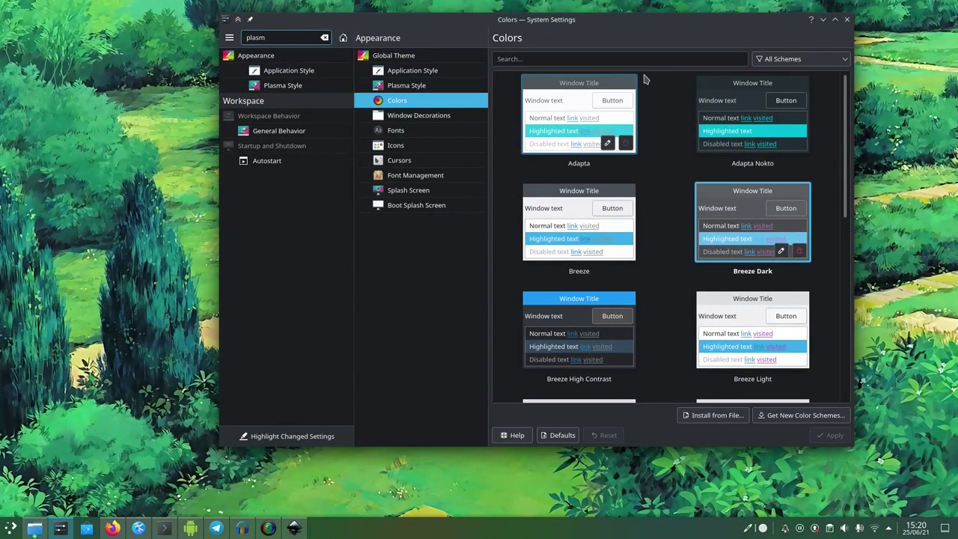
Bring up the application launcher to leave System Settings.
key("super")
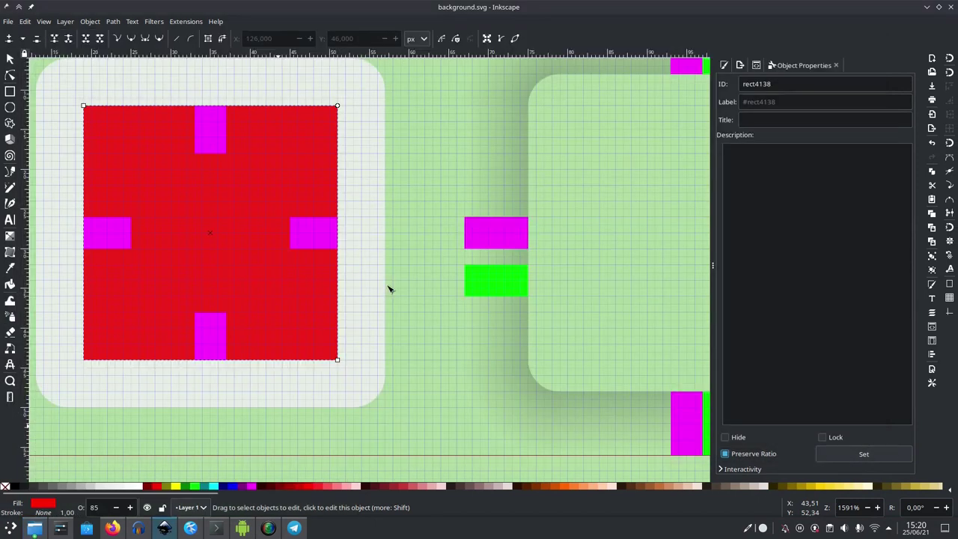
Flatten the top-left corner mask curve by dragging its top and left handles.
scroll(388, 289, "up", 10)
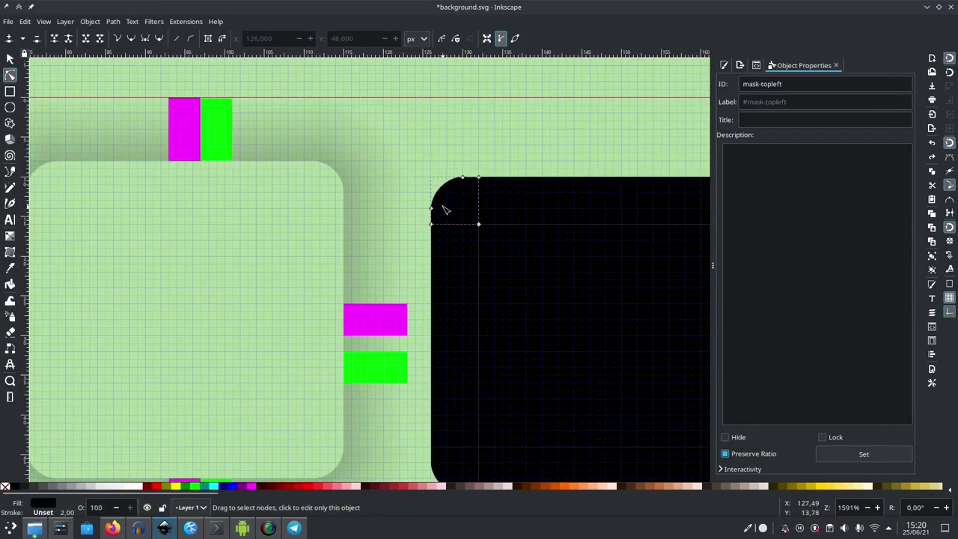
scroll(453, 180, "up", 4)
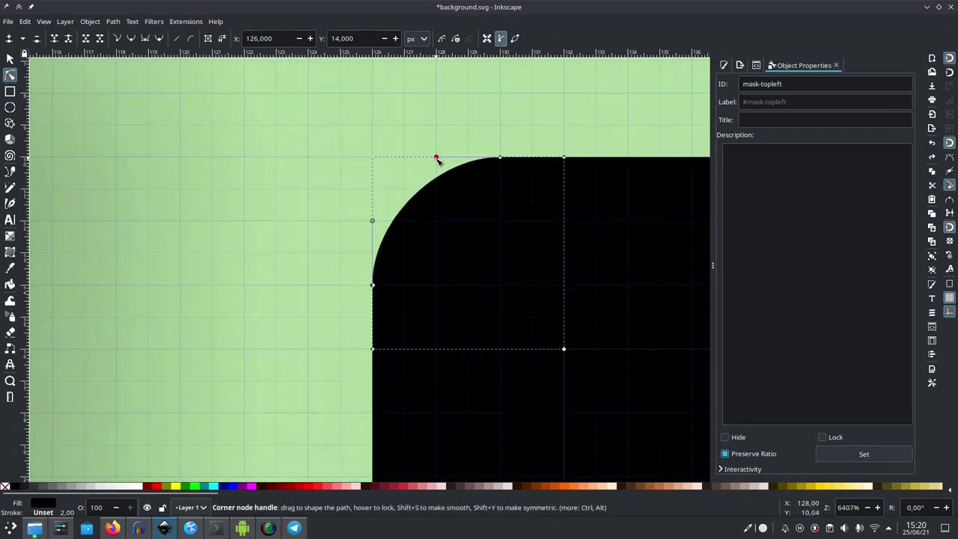
left_click_drag(437, 160, 465, 161)
left_click_drag(373, 220, 374, 252)
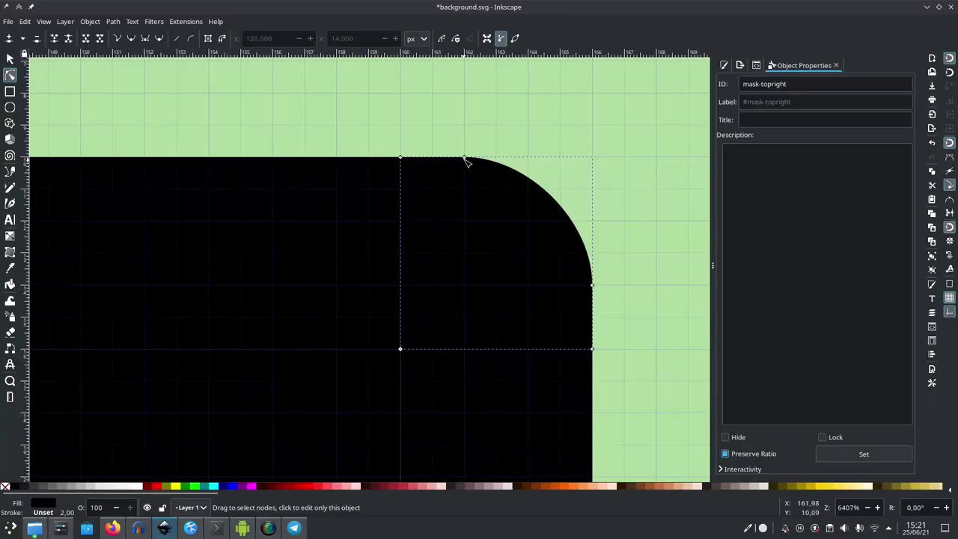
Flatten the top-right corner mask curve's top and right handles, then save background.svg.
left_click(464, 158)
left_click_drag(527, 159, 491, 161)
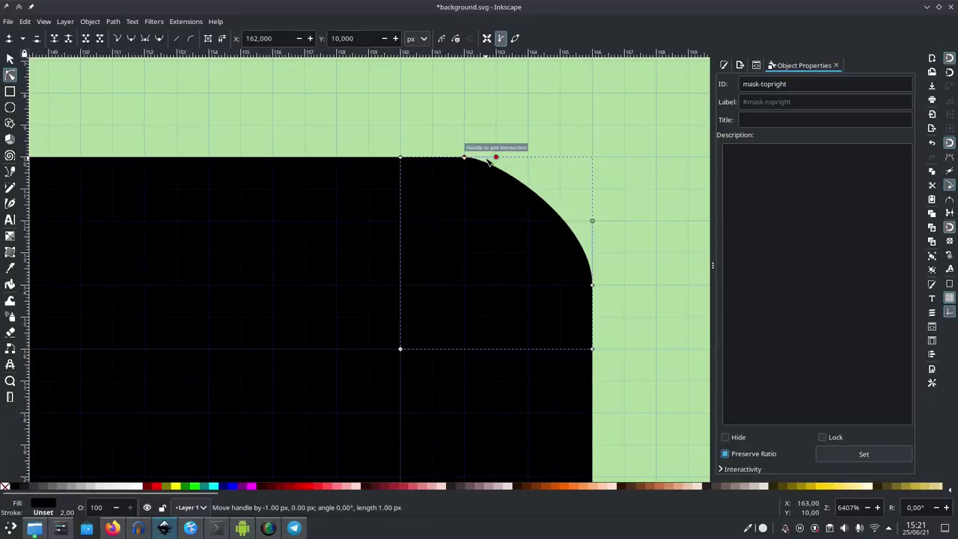
left_click_drag(593, 223, 593, 247)
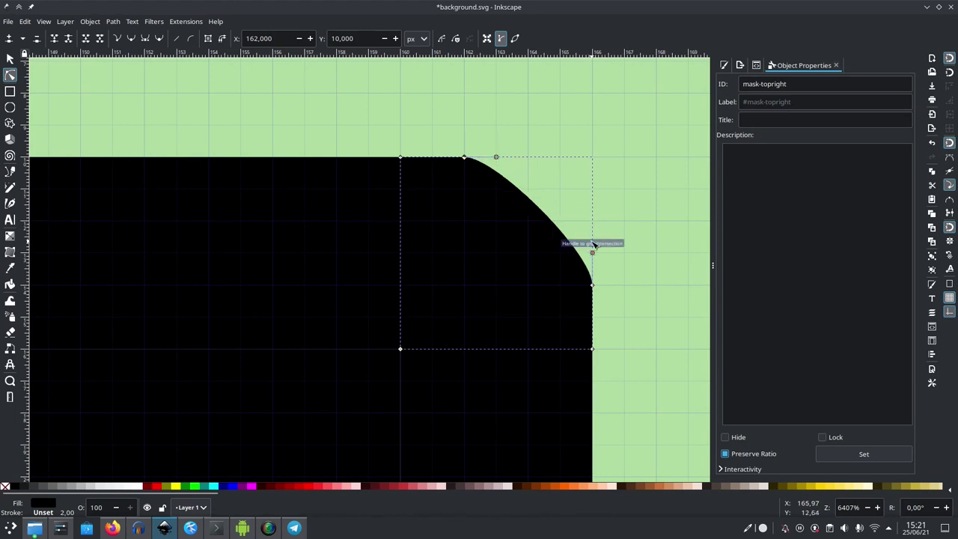
key("ctrl+s")
key("alt+Tab")
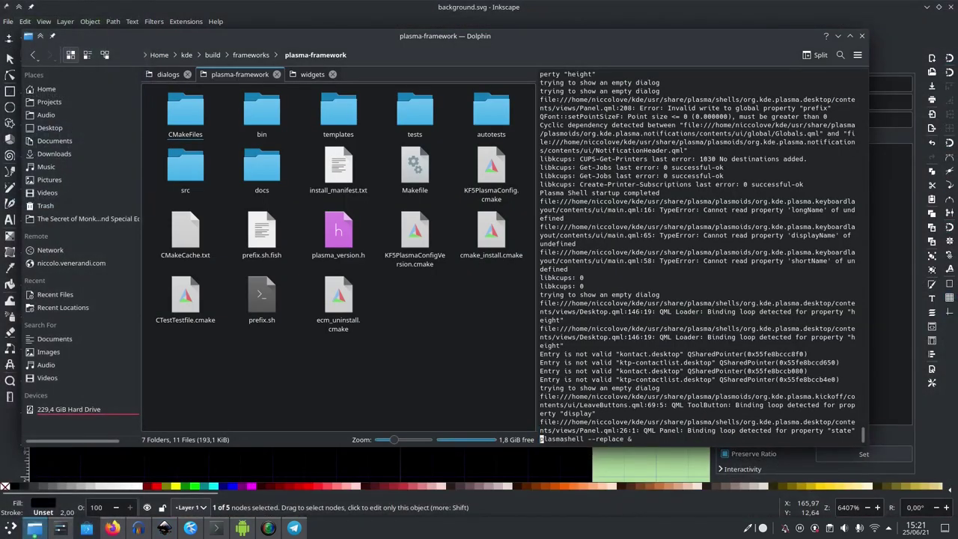
Run make install -j8 in the plasma-framework build folder to reinstall the theme.
key("Return")
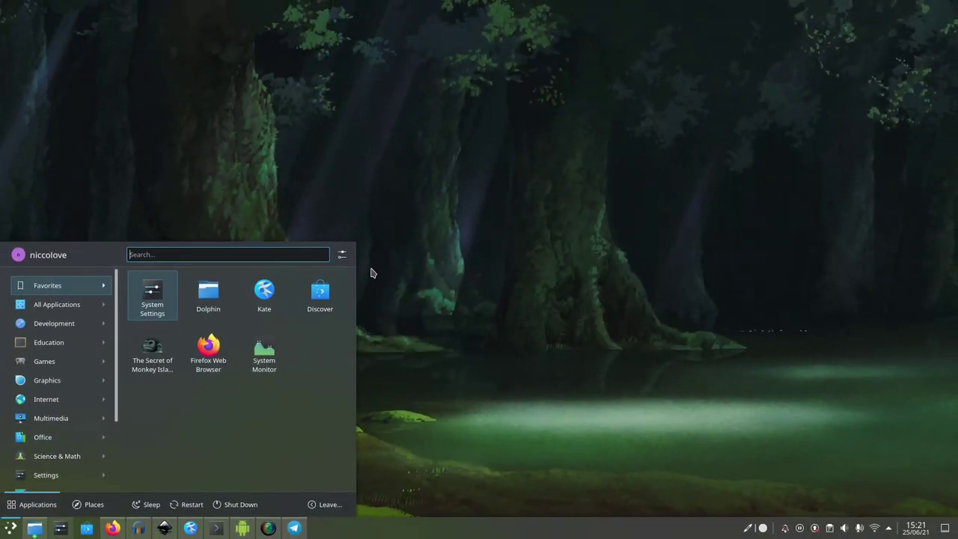
Switch twice to the Next Wallpaper Image, previewing the launcher after each change.
left_click(370, 273)
right_click(370, 271)
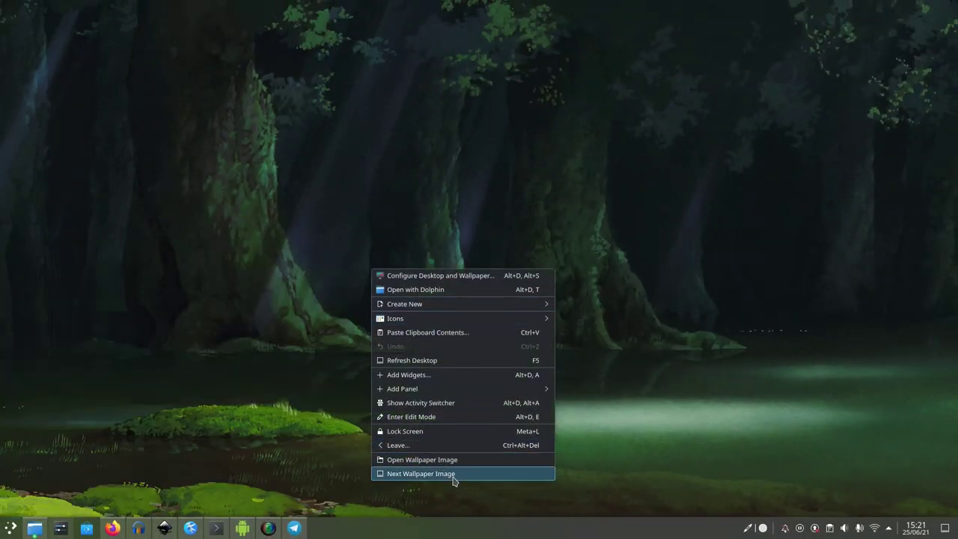
left_click(453, 475)
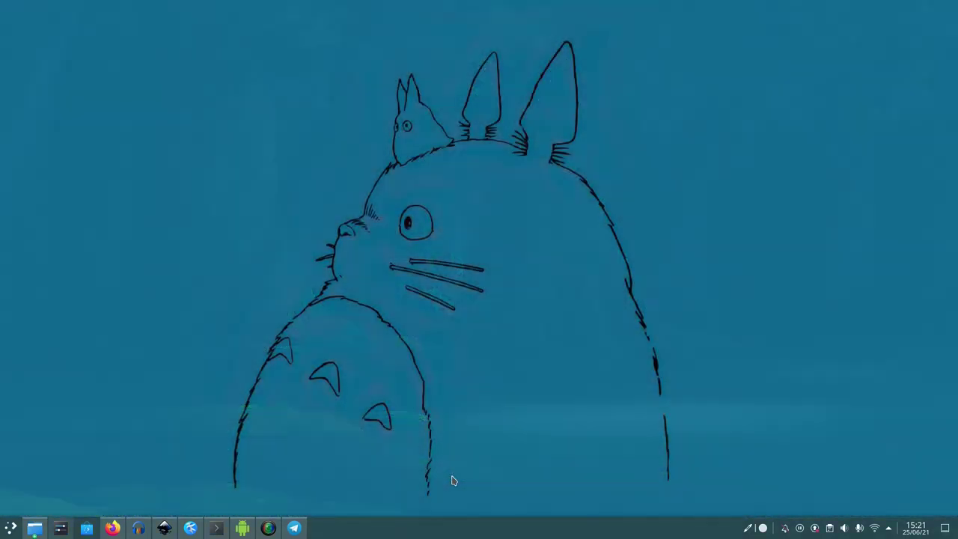
key("super")
left_click(469, 434)
right_click(469, 434)
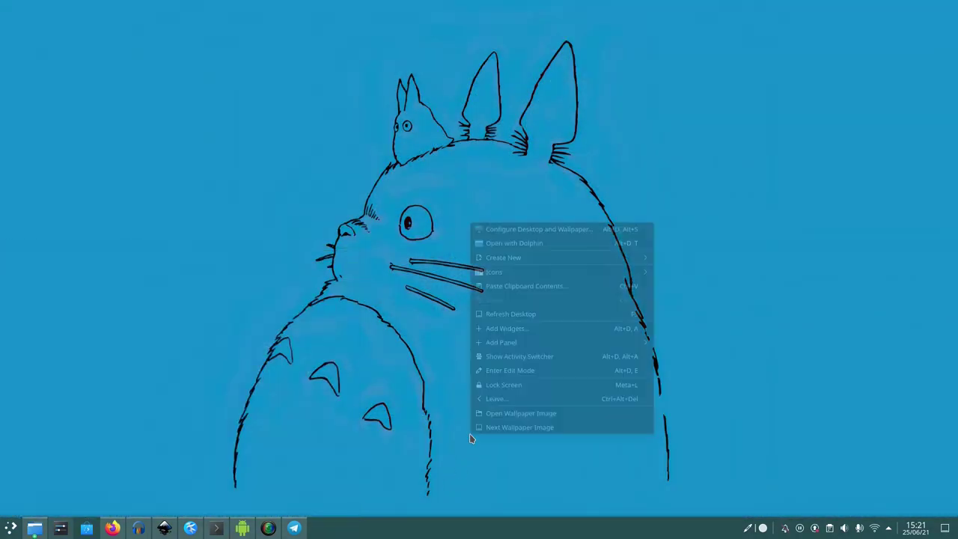
left_click(482, 428)
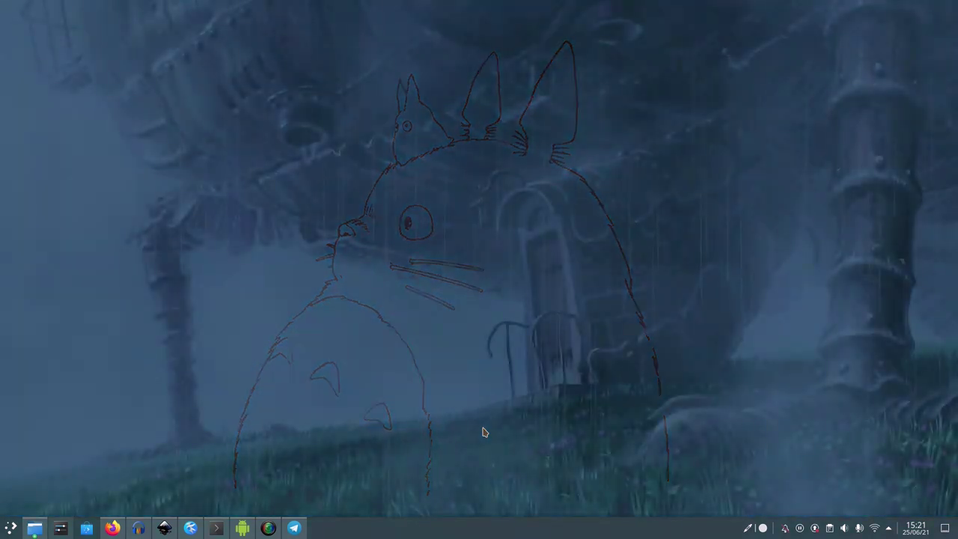
key("super")
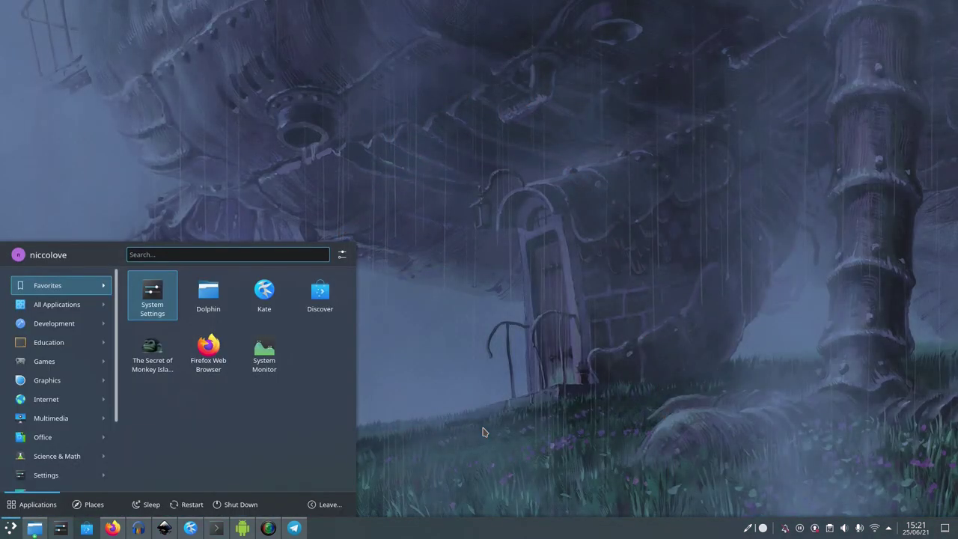
Advance the wallpaper once more, preview the launcher, and dismiss the desktop menu.
right_click(483, 432)
left_click(492, 422)
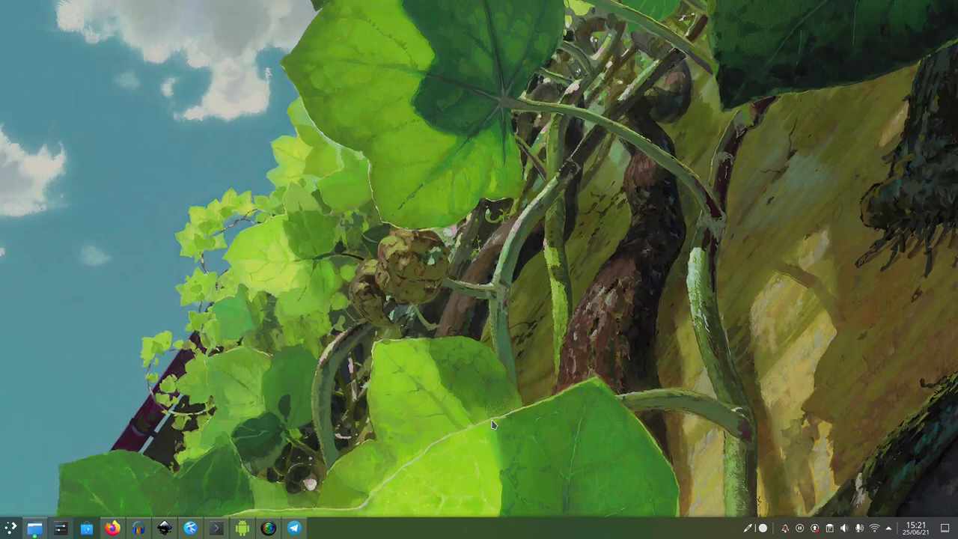
right_click(493, 425)
left_click(449, 413)
key("super")
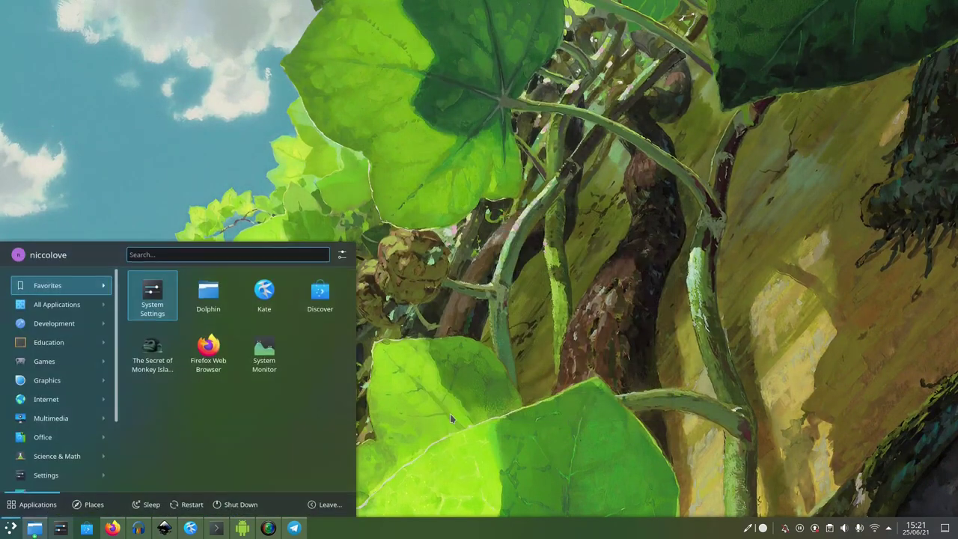
right_click(450, 414)
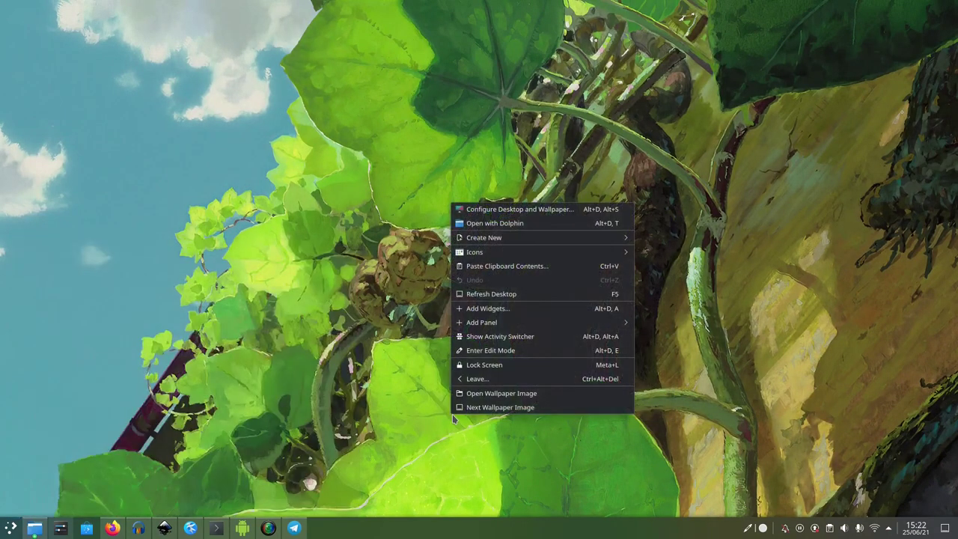
key("Escape")
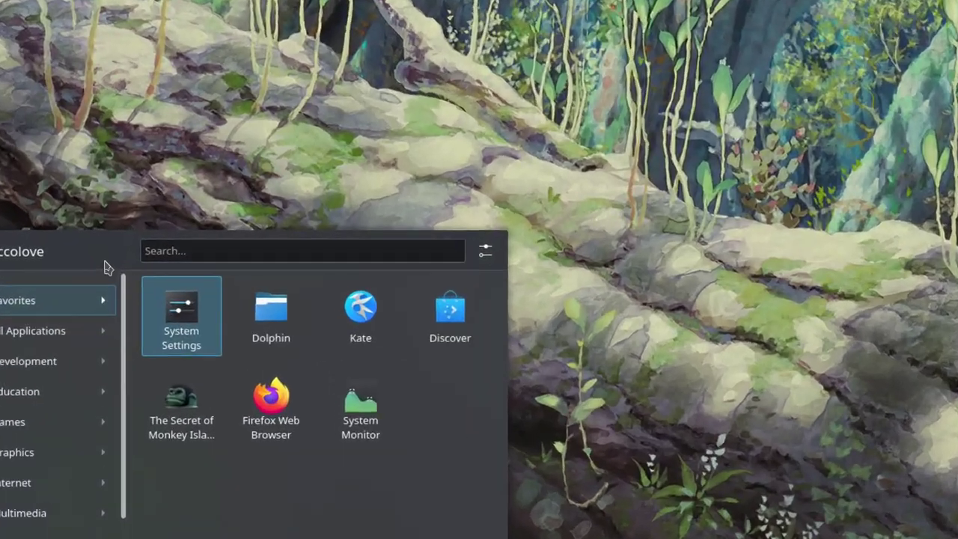
key("Escape")
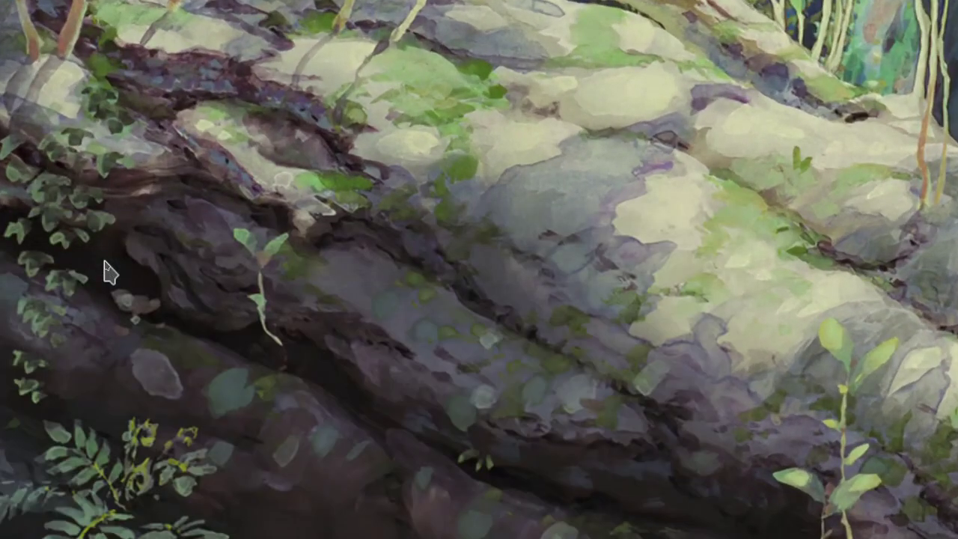
key("super")
key("Escape")
key("super")
key("Escape")
key("super")
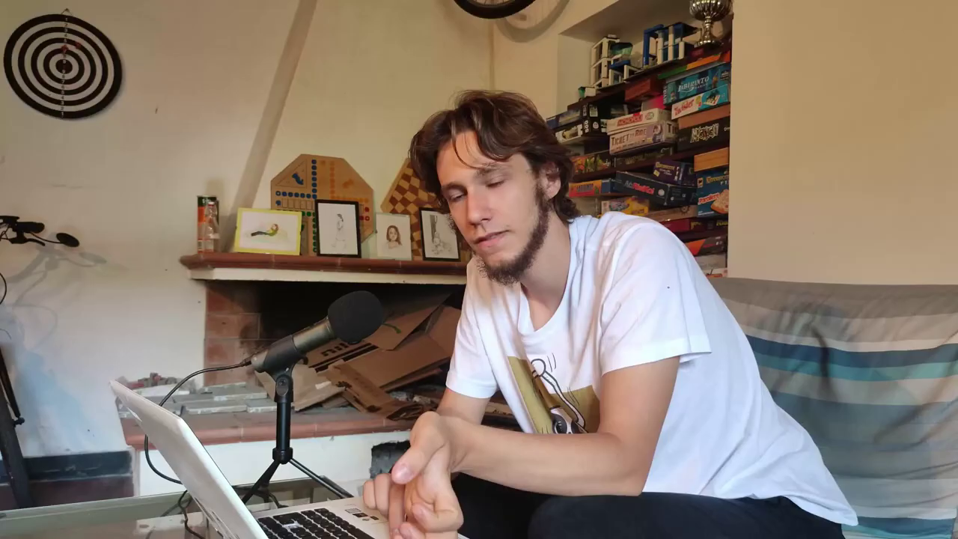